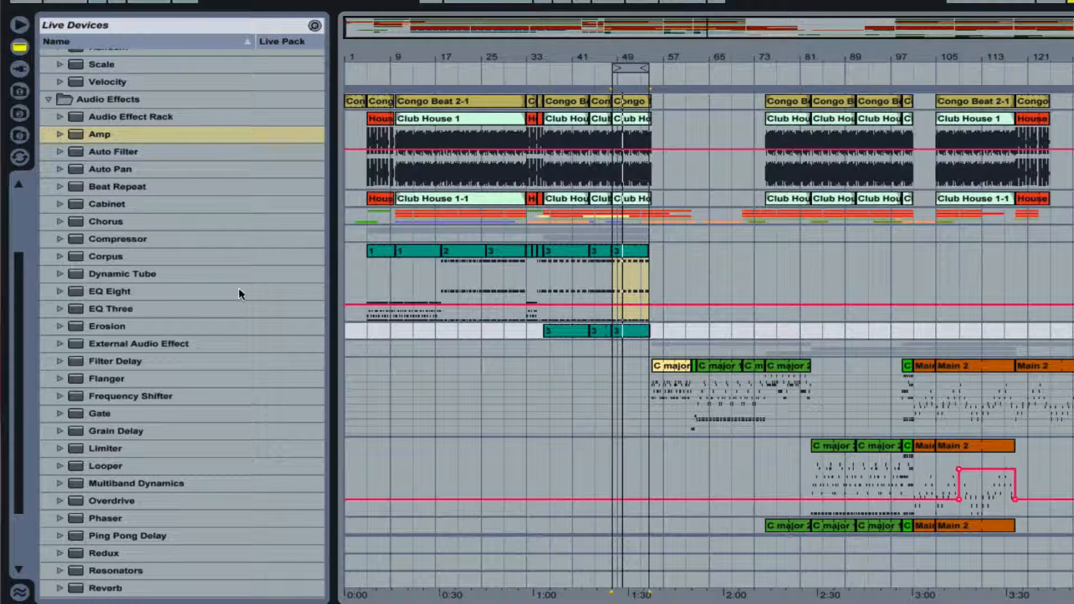
Add the Chorus audio effect to the track's device chain ahead of Amp, then select the Amp device.
click(99, 222)
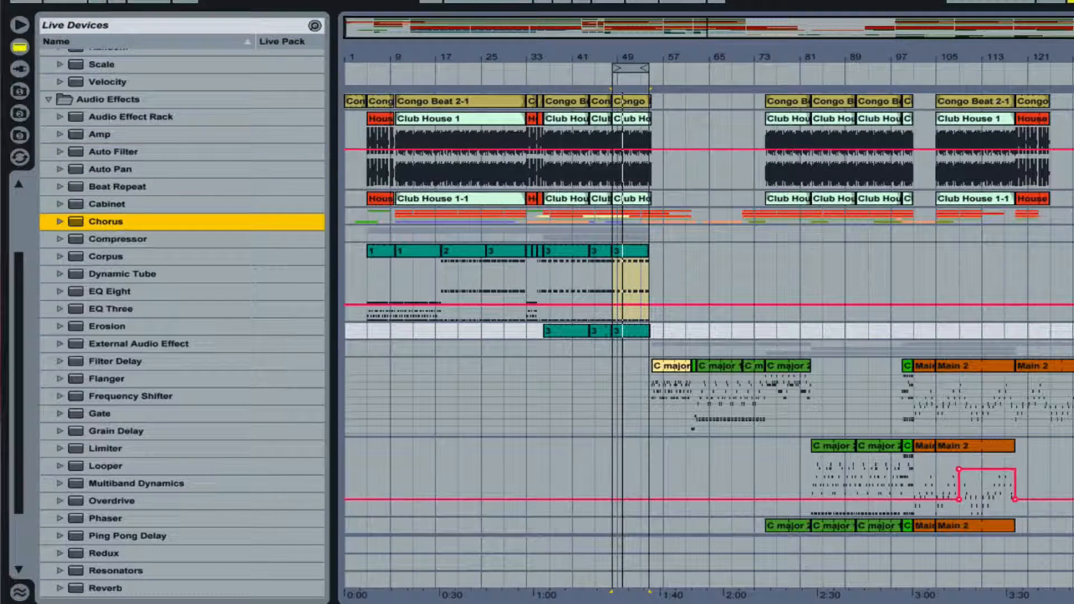
key(Return)
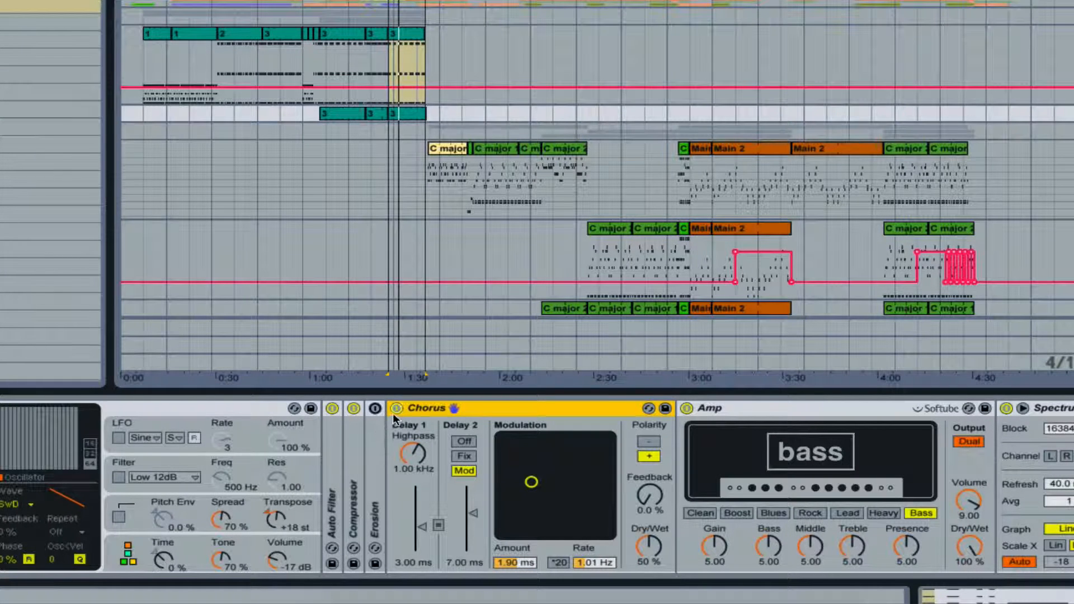
click(738, 411)
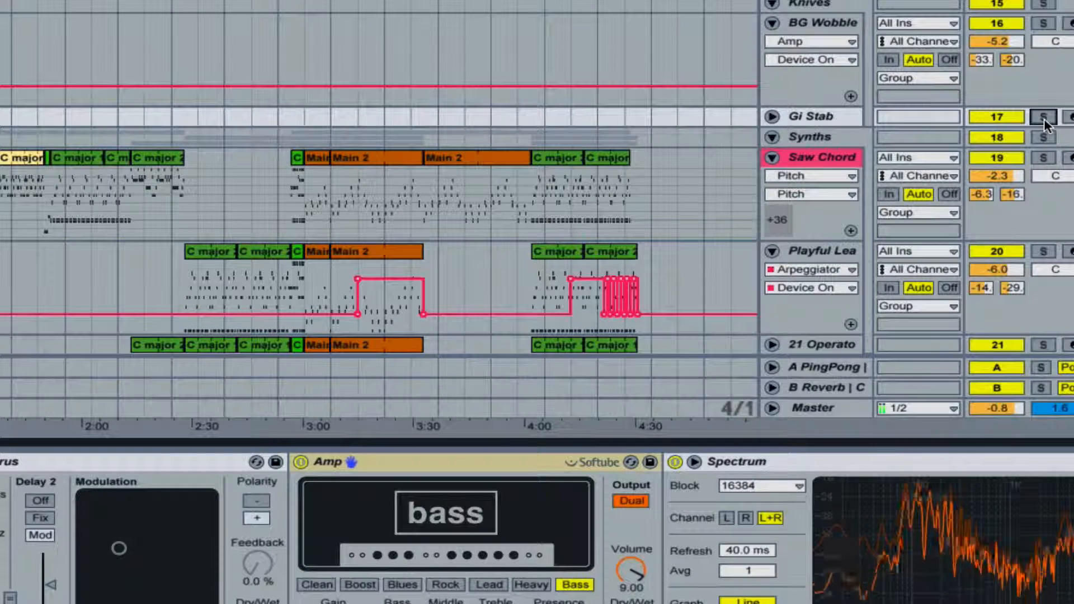
Solo the Gi Stab track and compare its sound with the Amp device bypassed and active.
click(1044, 117)
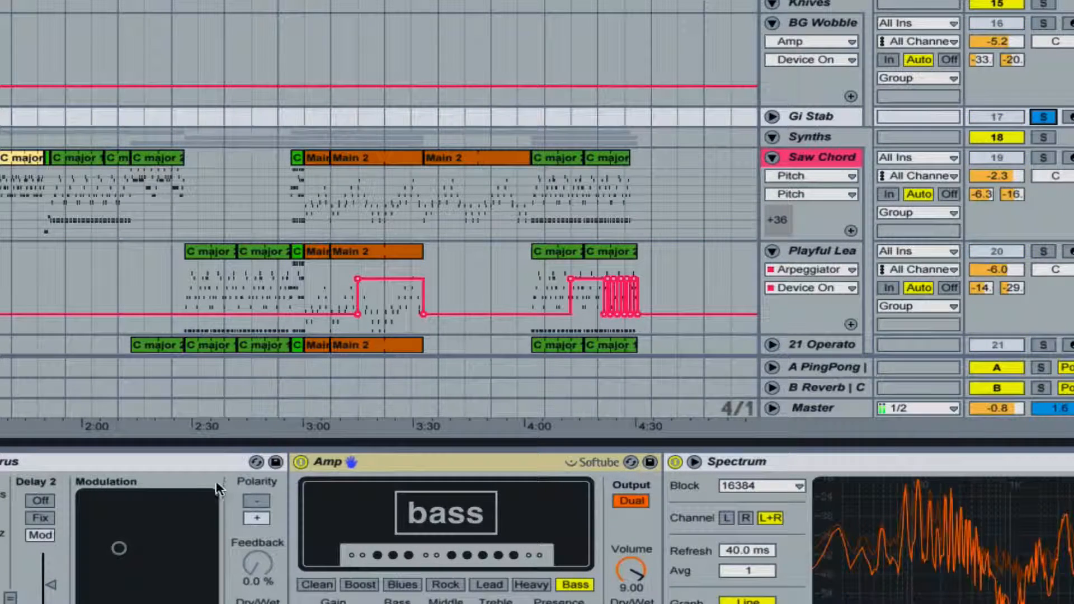
click(302, 463)
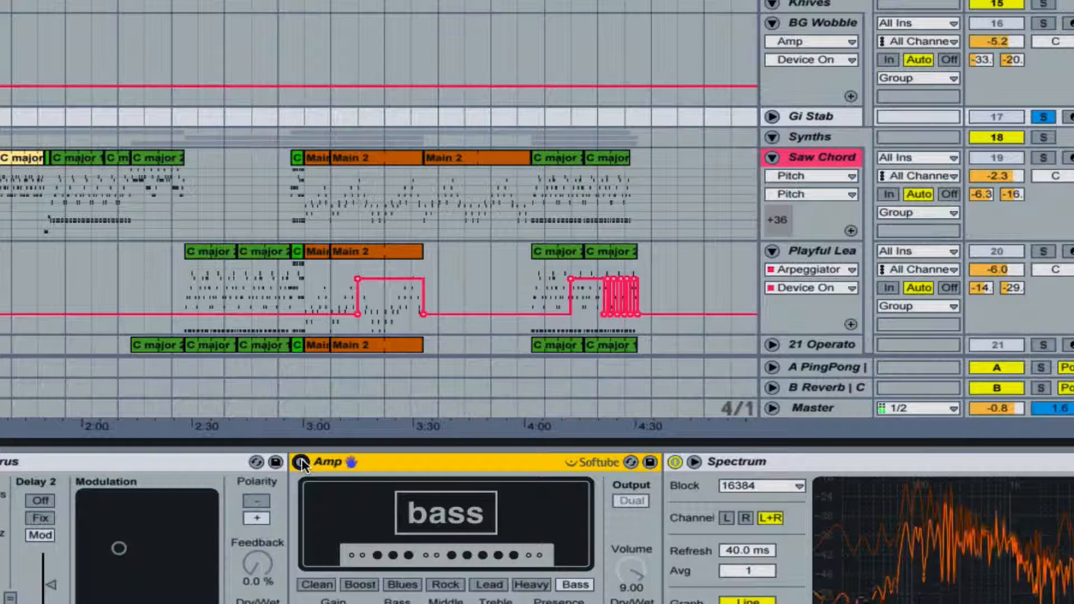
click(301, 463)
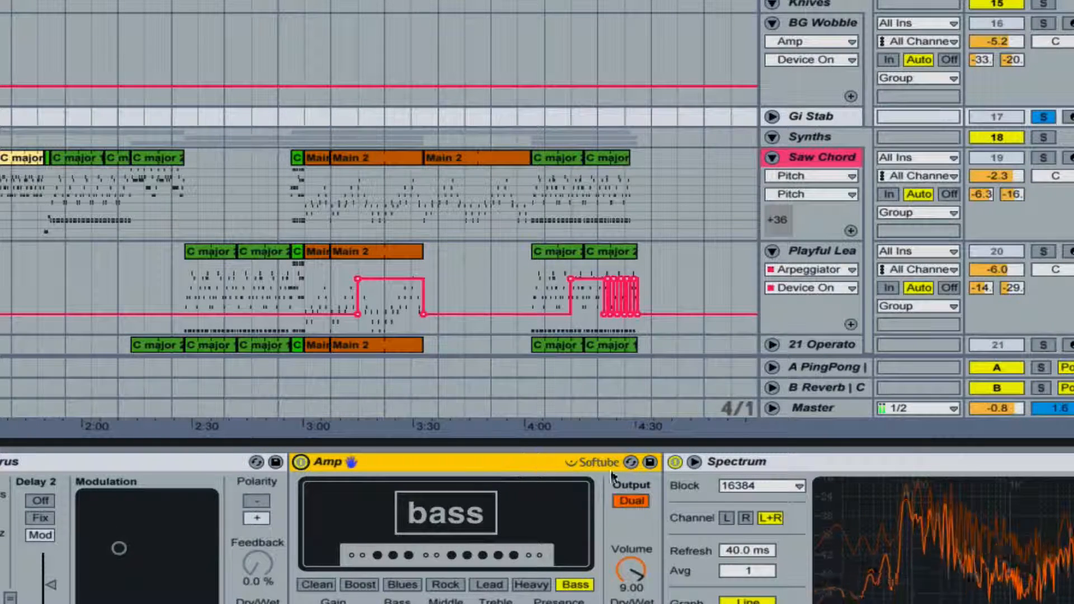
Expand the Spectrum display and remove the Amp device from the chain.
click(694, 462)
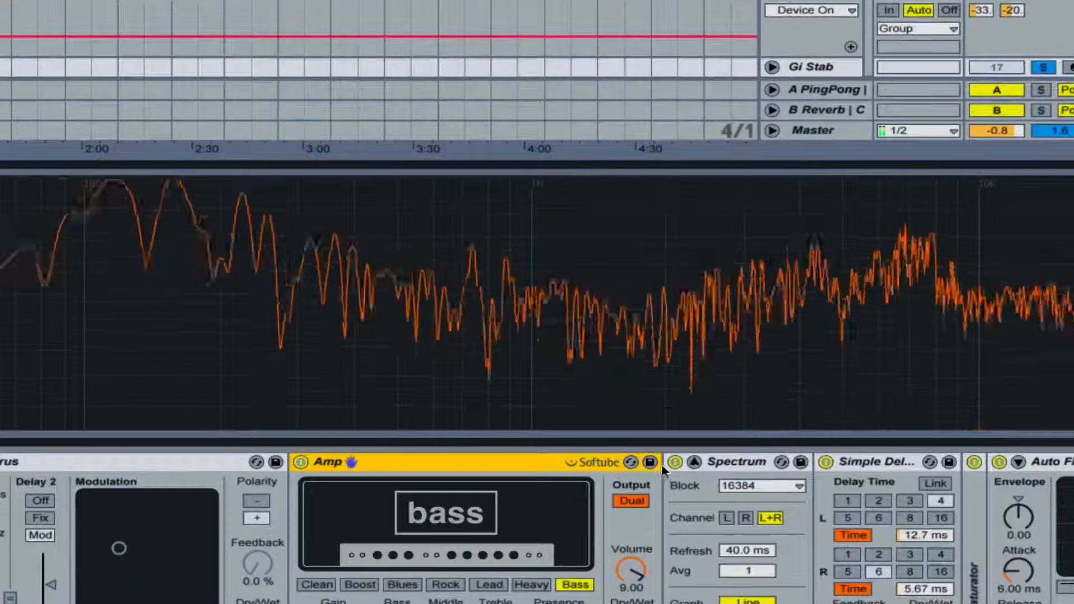
click(300, 463)
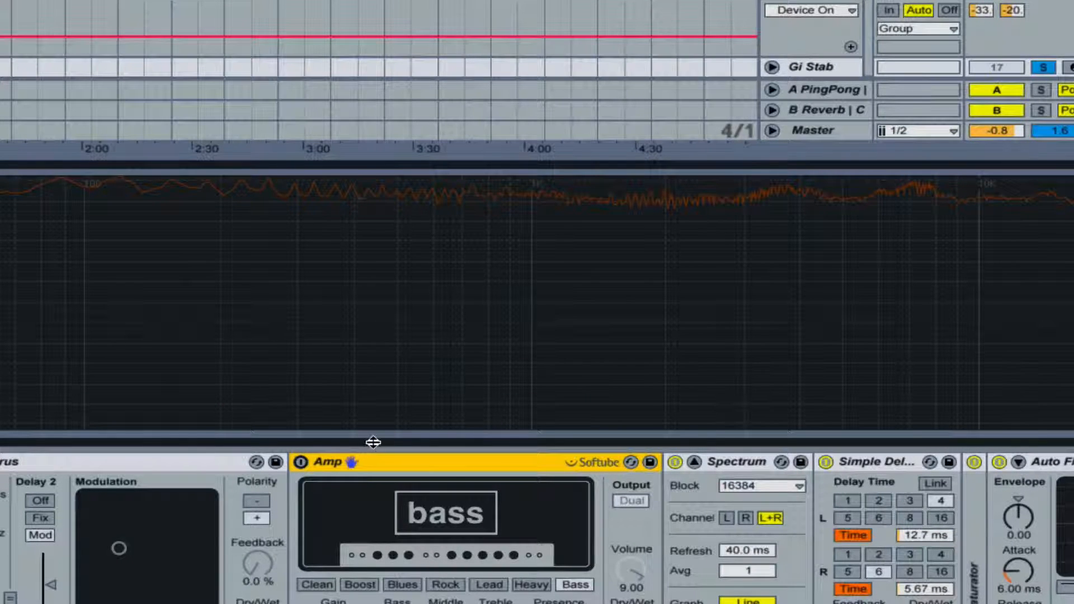
key(Delete)
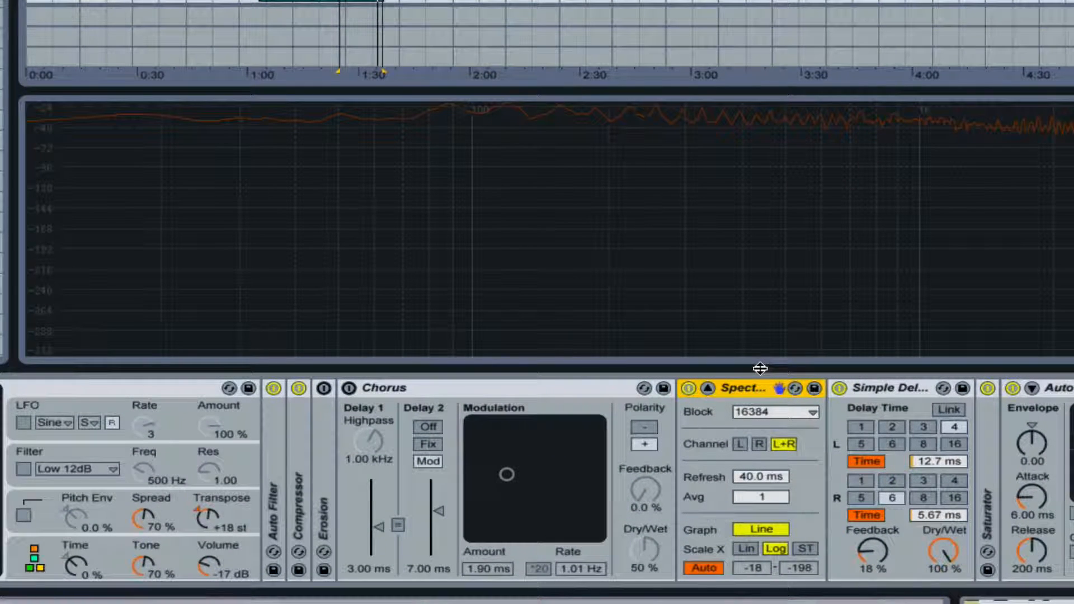
Turn on Chorus and set its Delay 1 time to 0.01 ms and Highpass to 41.7 Hz.
click(350, 389)
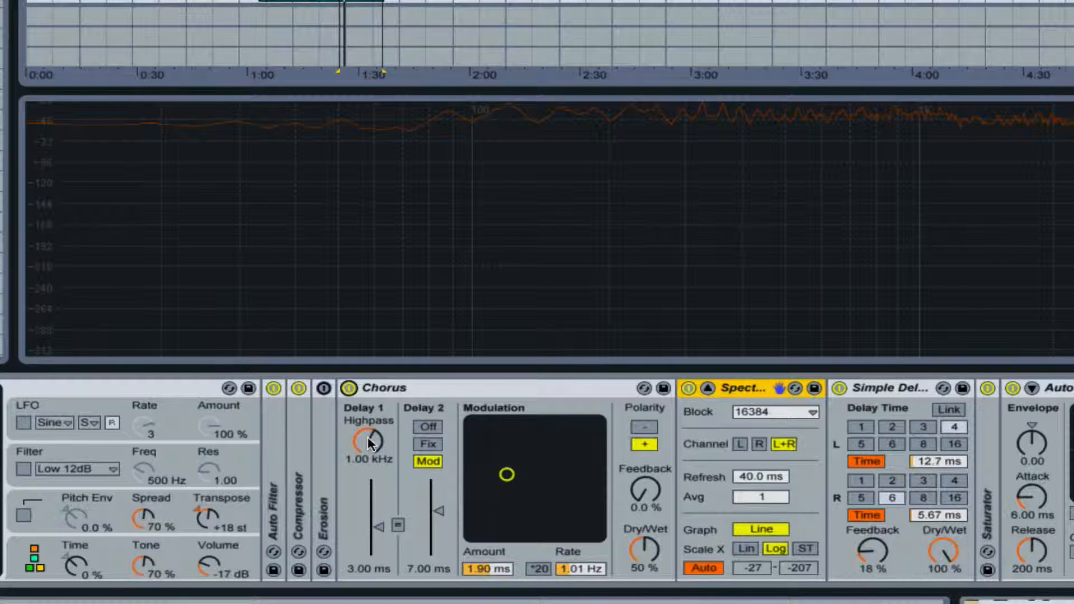
drag(379, 527, 379, 559)
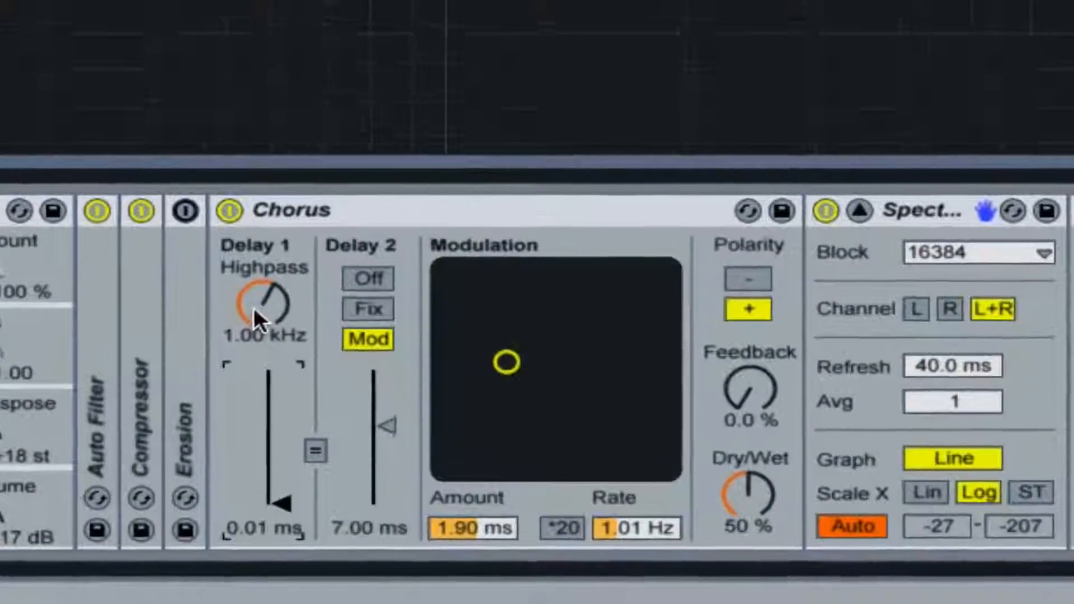
drag(253, 311, 253, 370)
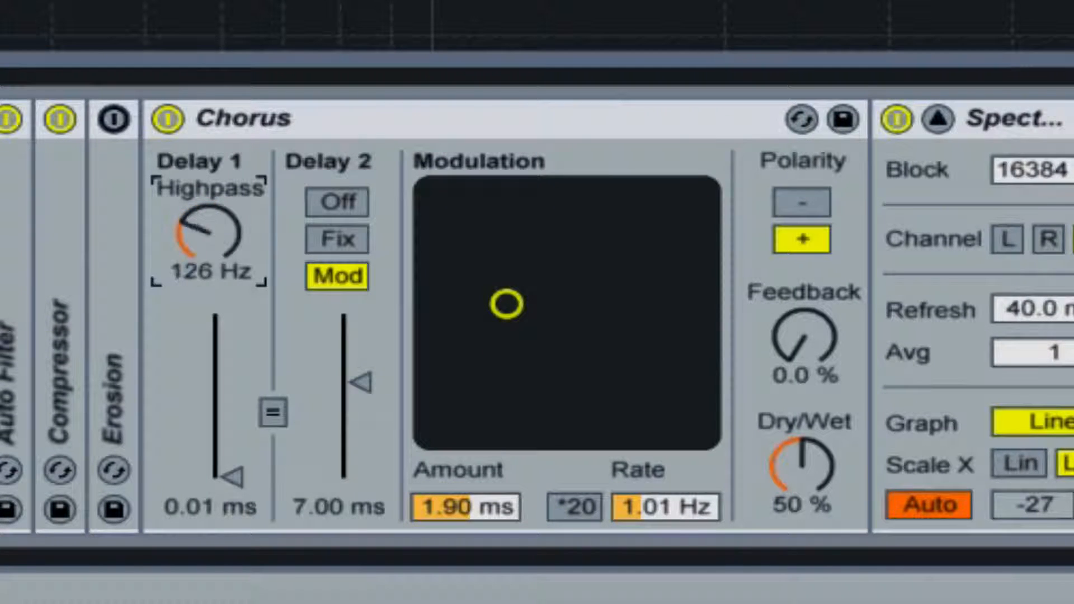
drag(208, 232, 208, 263)
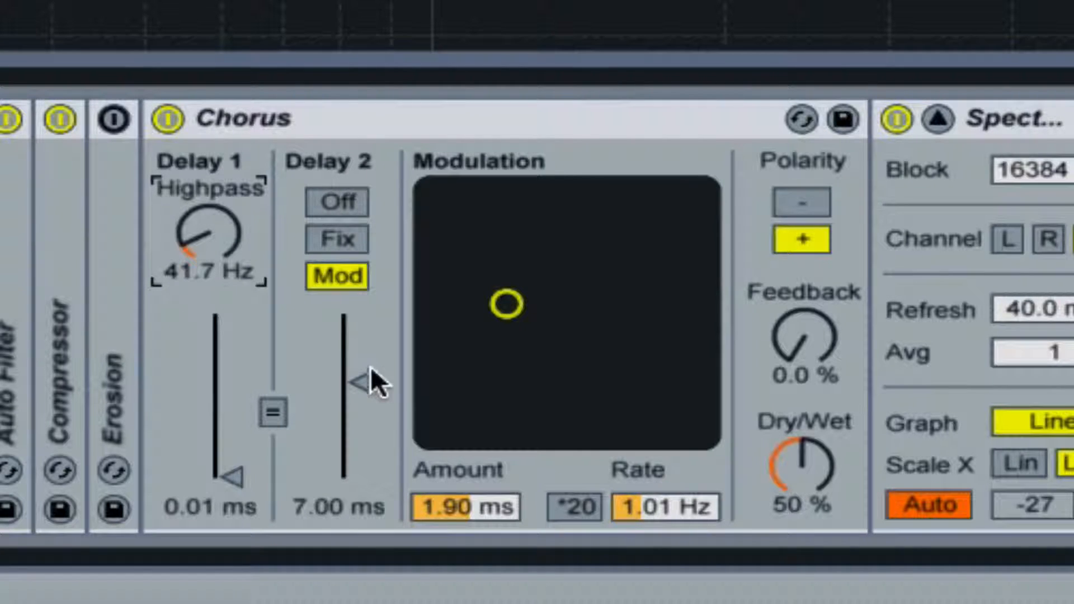
Set the Chorus Delay 2 time to 4.94 ms and its mode to Fix.
drag(359, 378, 359, 476)
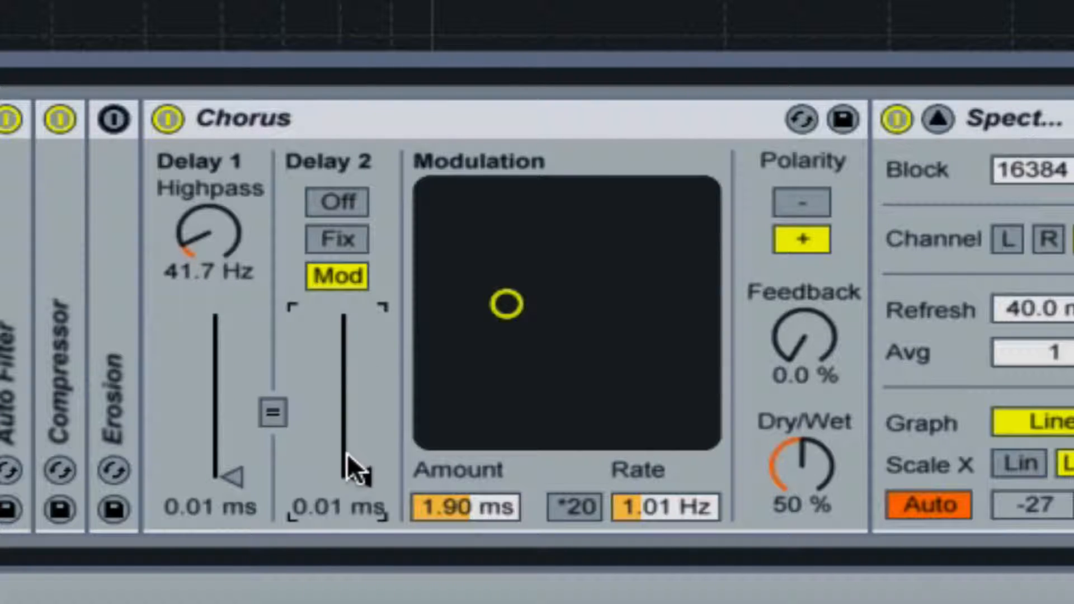
drag(347, 452, 347, 397)
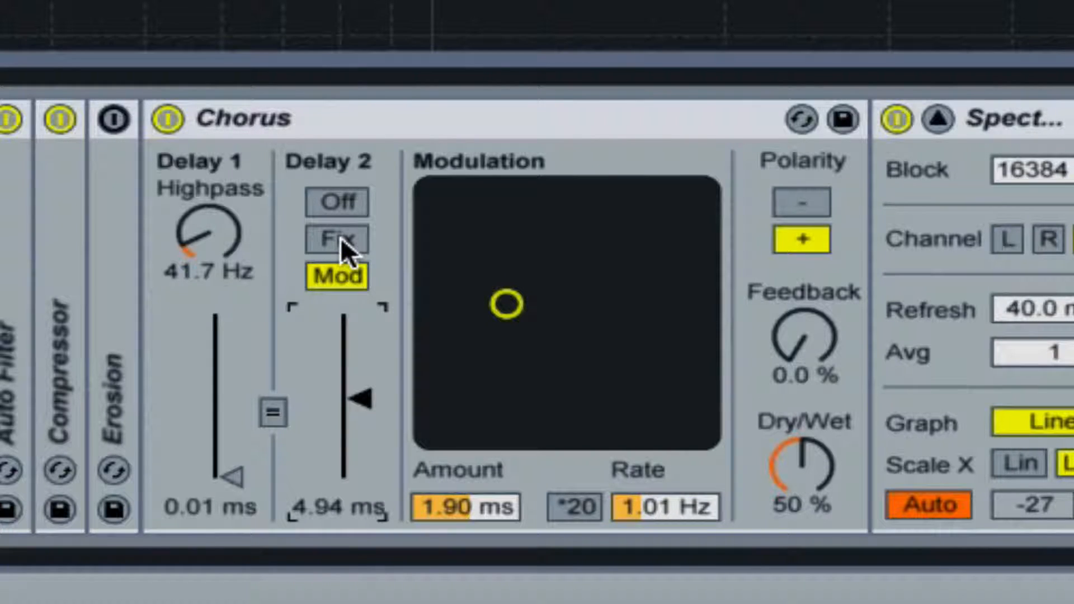
click(326, 238)
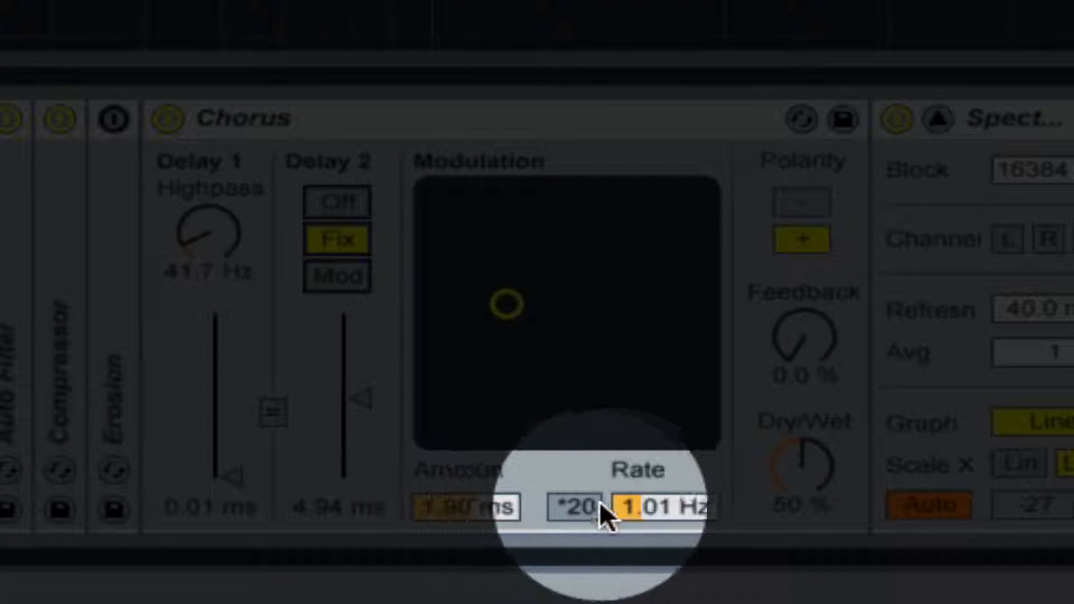
Enable the Chorus rate's *20 multiplier and set the modulation amount to 6.50 ms.
click(582, 507)
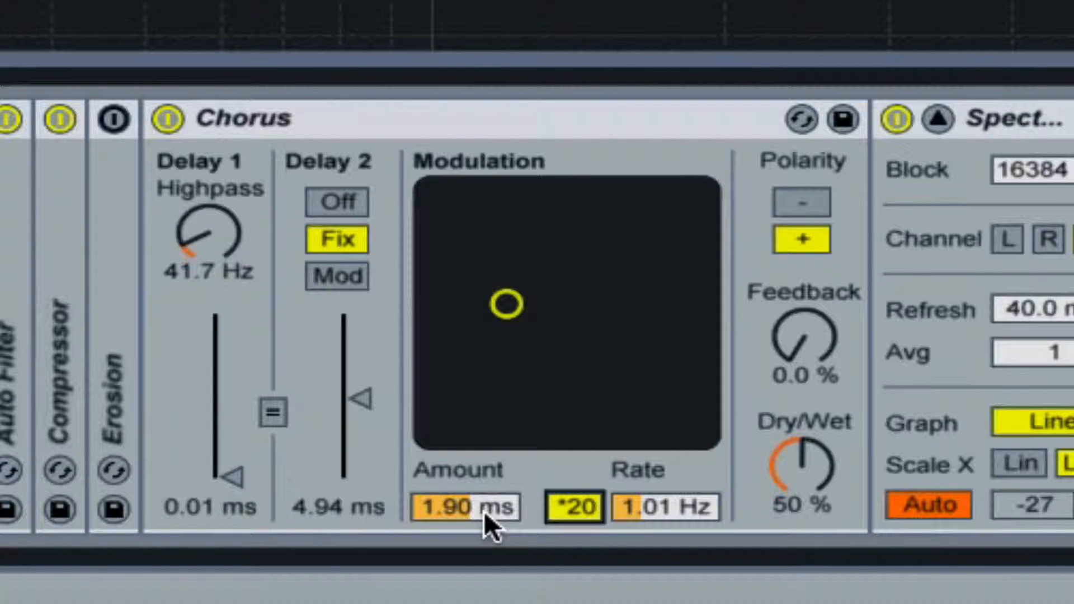
drag(485, 511, 484, 464)
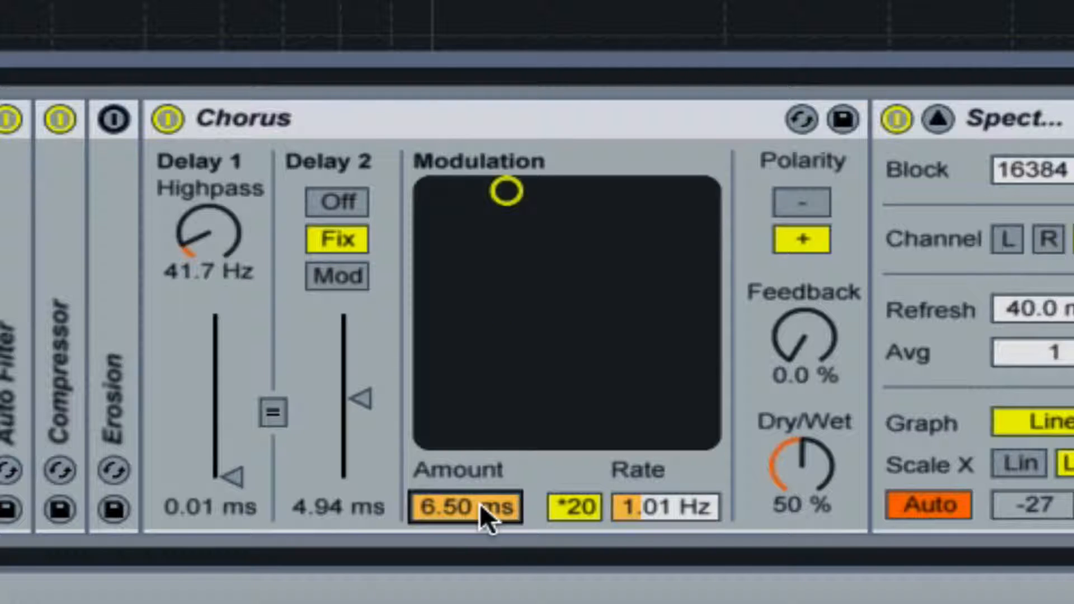
Start playback and set the Chorus Dry/Wet to 100%.
click(637, 506)
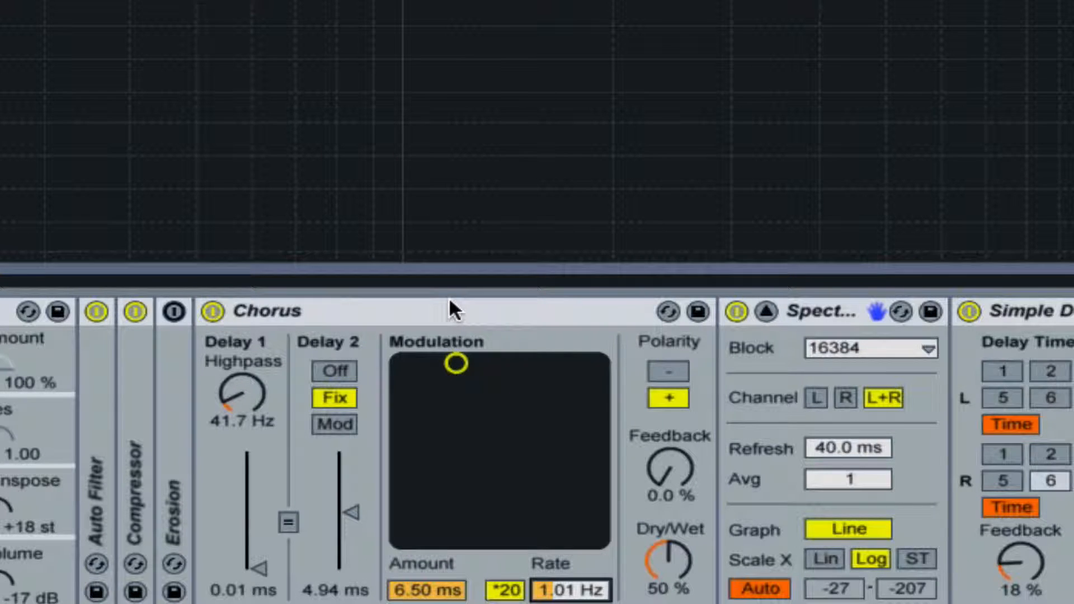
key(space)
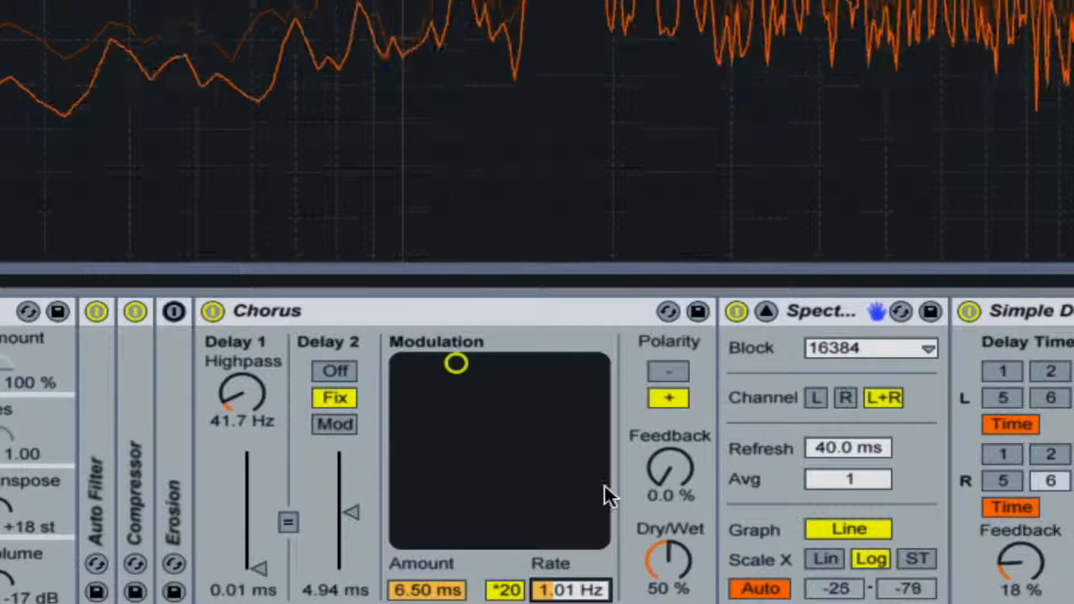
drag(653, 554, 658, 538)
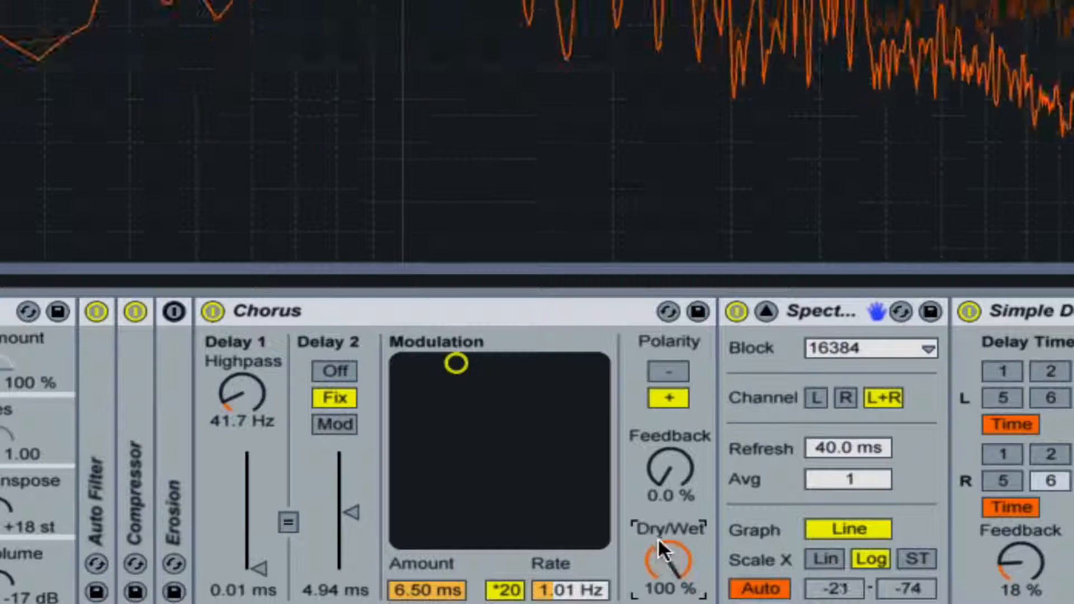
Try faster Chorus modulation rates, then set the rate to 3.5 Hz.
drag(567, 590, 568, 568)
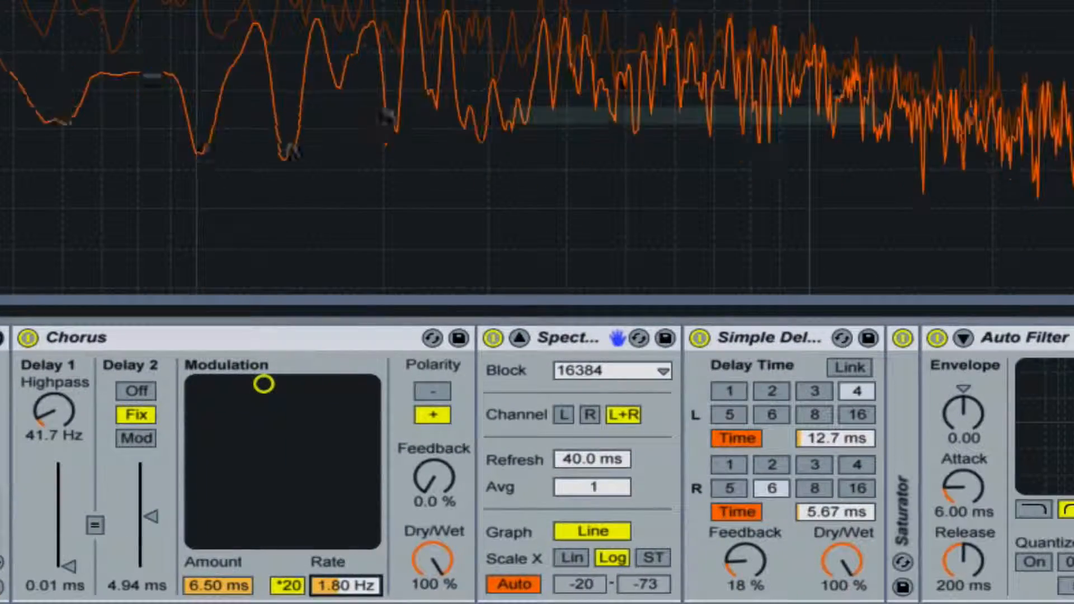
drag(346, 585, 346, 545)
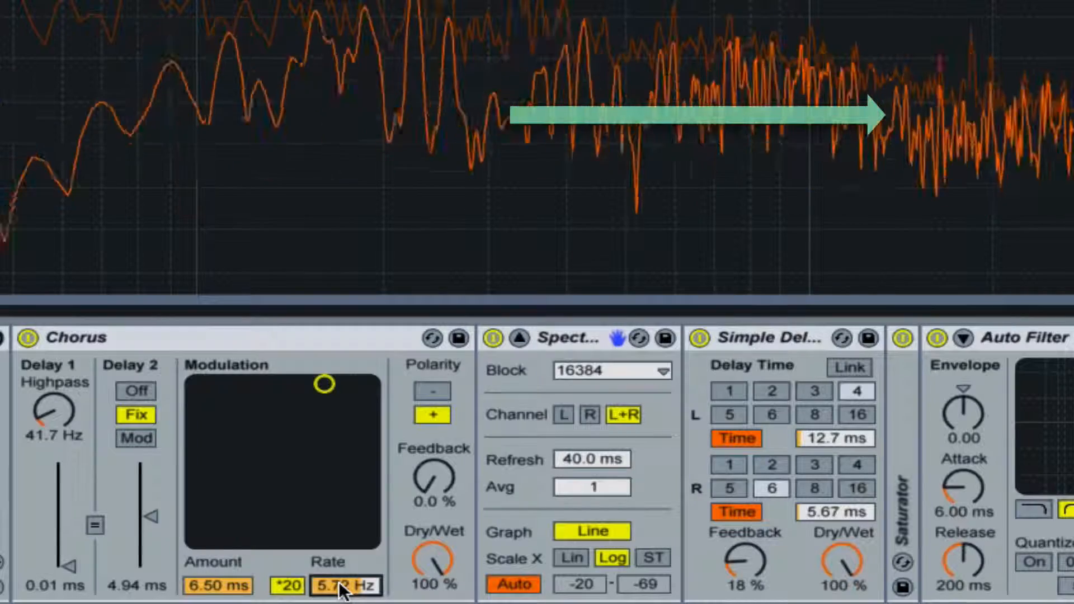
double_click(342, 585)
text(3.5)
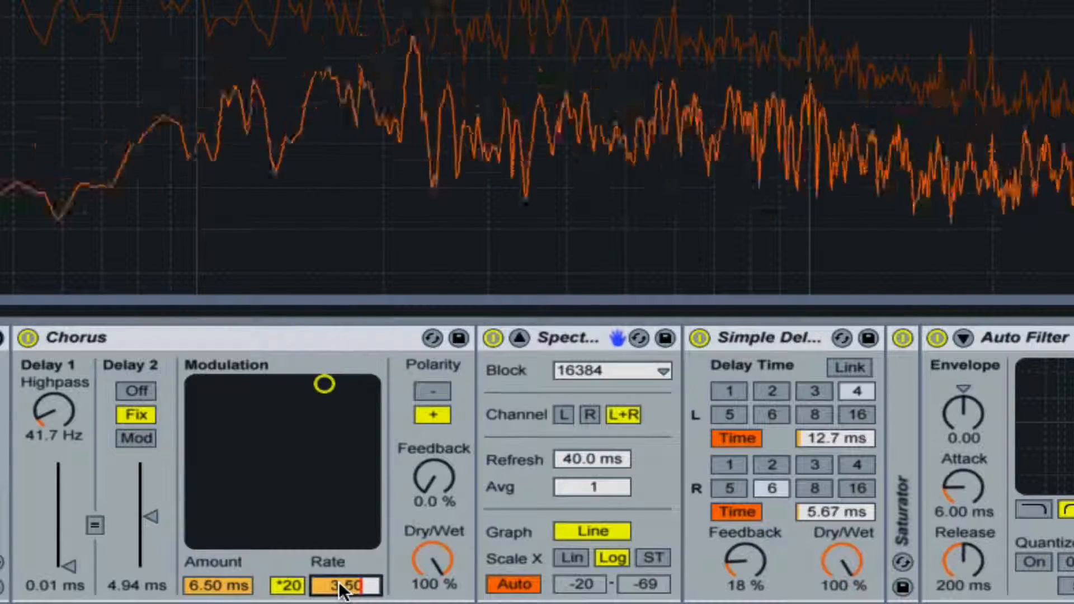
key(Return)
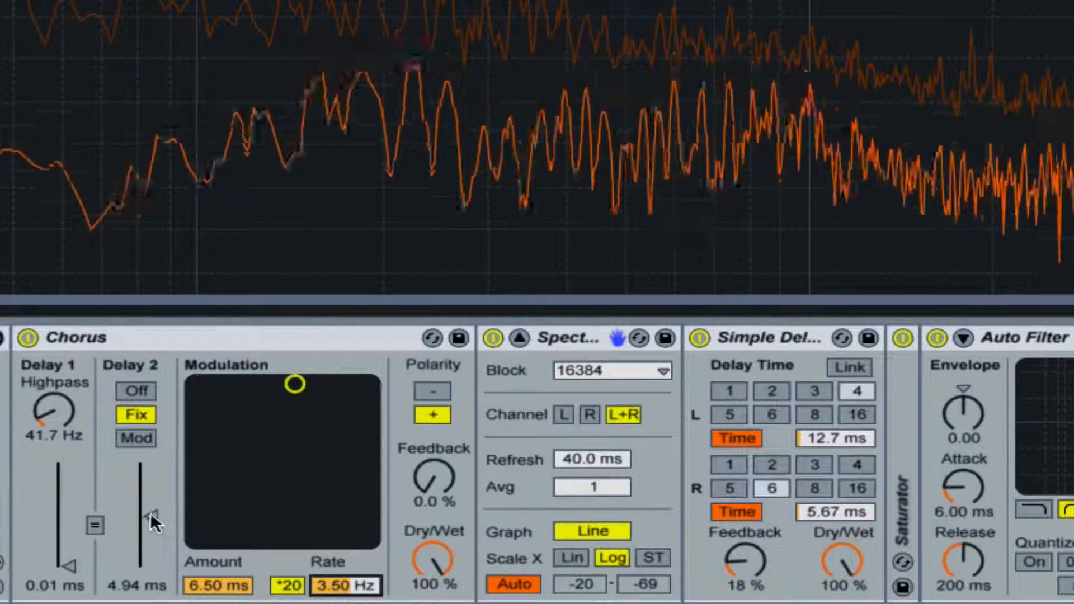
Set the Chorus Delay 2 time to 20.0 ms and its mode to Mod.
drag(150, 513, 150, 463)
click(138, 438)
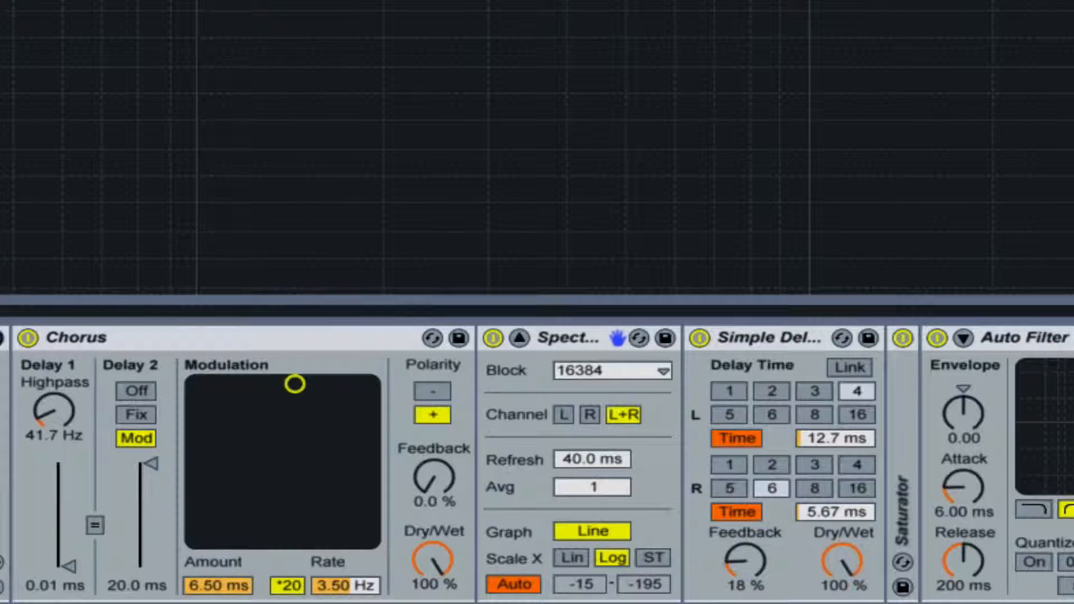
Add a second Chorus after the first, with modulation amount 0.70 ms, rate 0.03 Hz and the *20 multiplier on.
drag(3, 140, 486, 430)
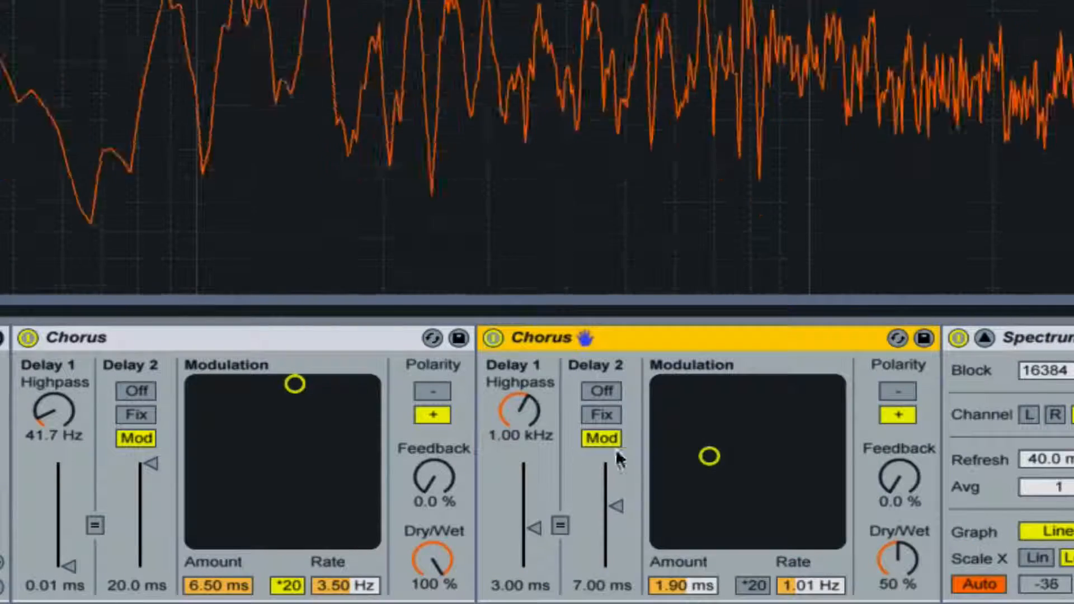
drag(677, 428, 719, 397)
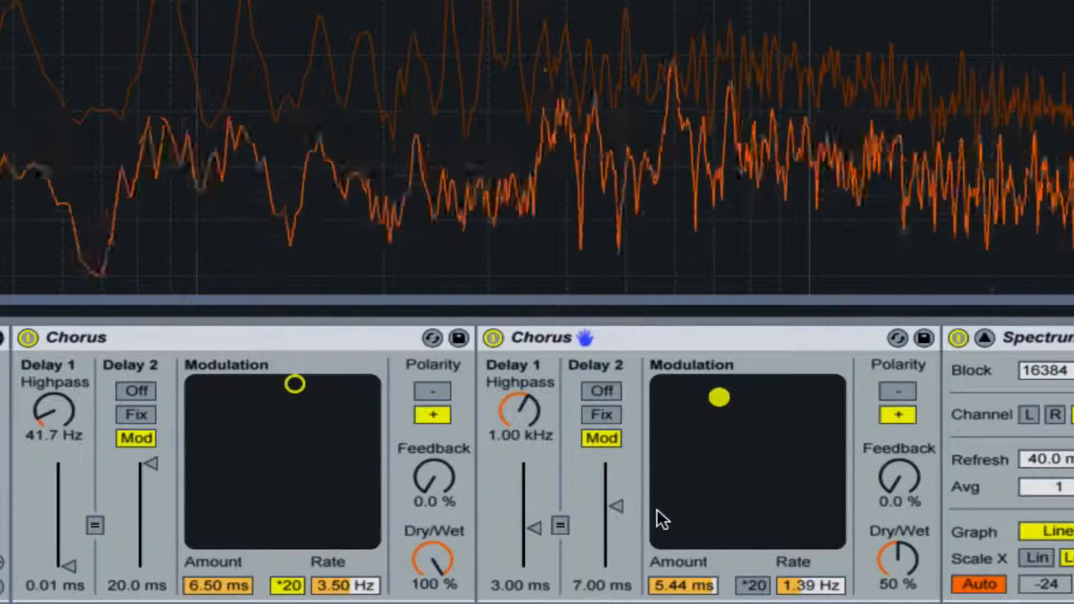
mouse_move(780, 585)
mouse_down()
mouse_move(781, 601)
mouse_move(778, 587)
mouse_up()
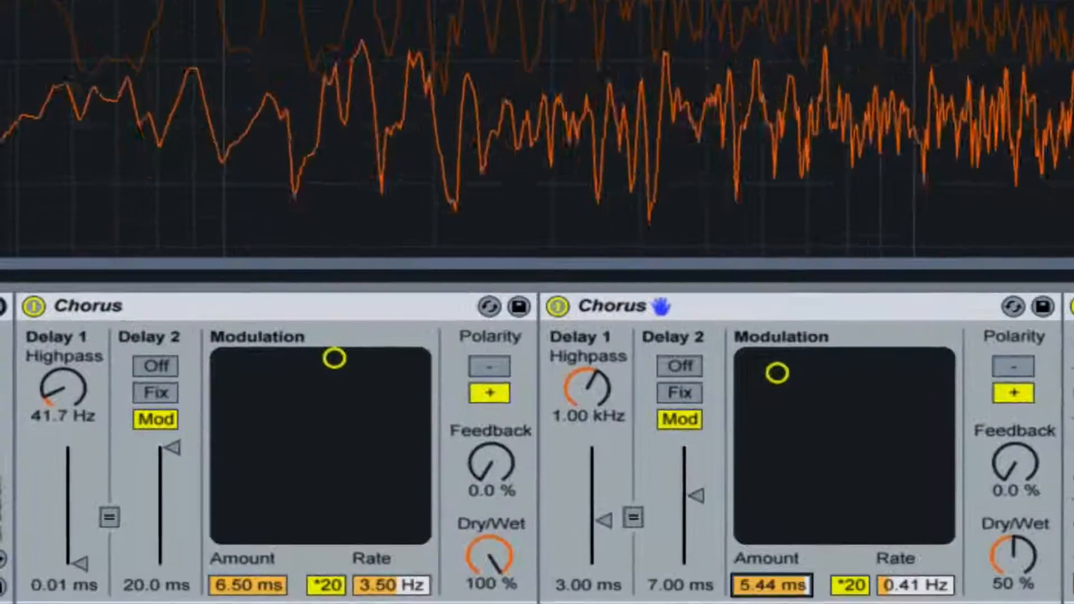
drag(684, 585, 683, 601)
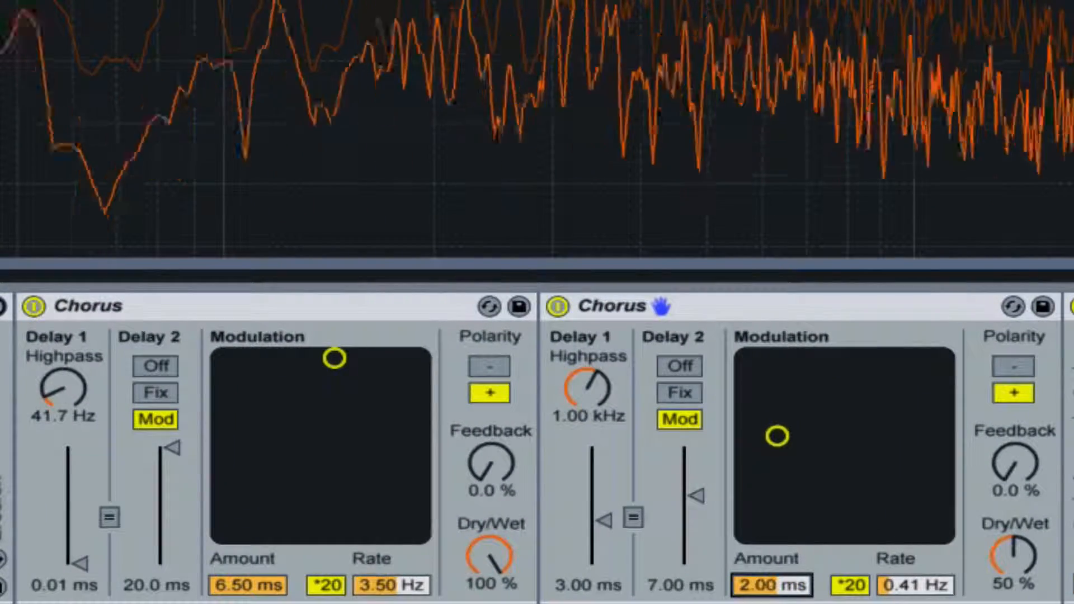
drag(772, 585, 887, 582)
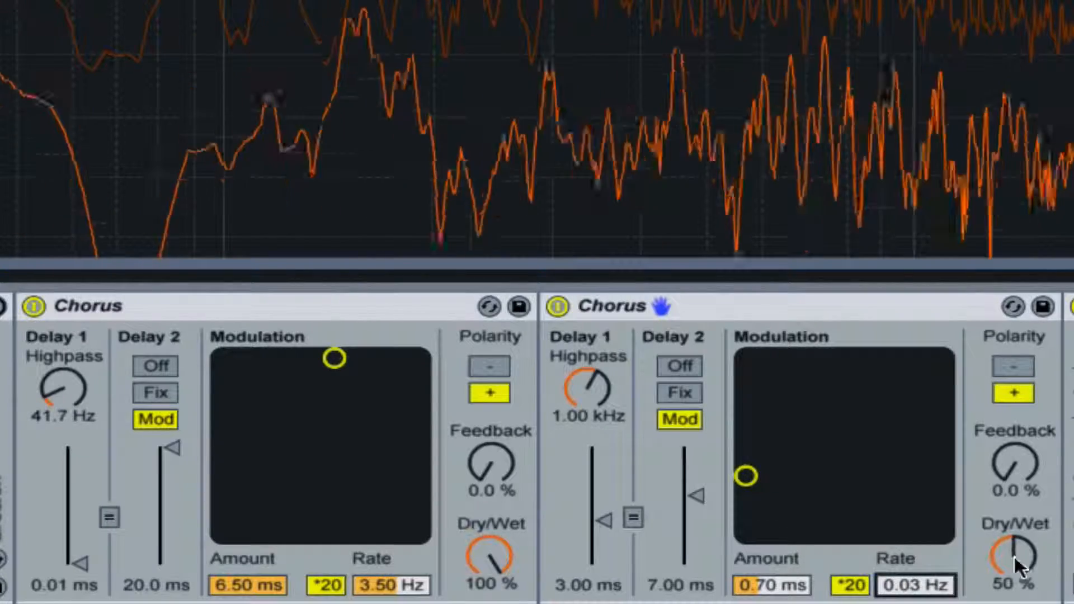
Set the second Chorus's Dry/Wet to 100% and its Delay 2 to 20.0 ms in Fix mode.
drag(1014, 555, 1017, 555)
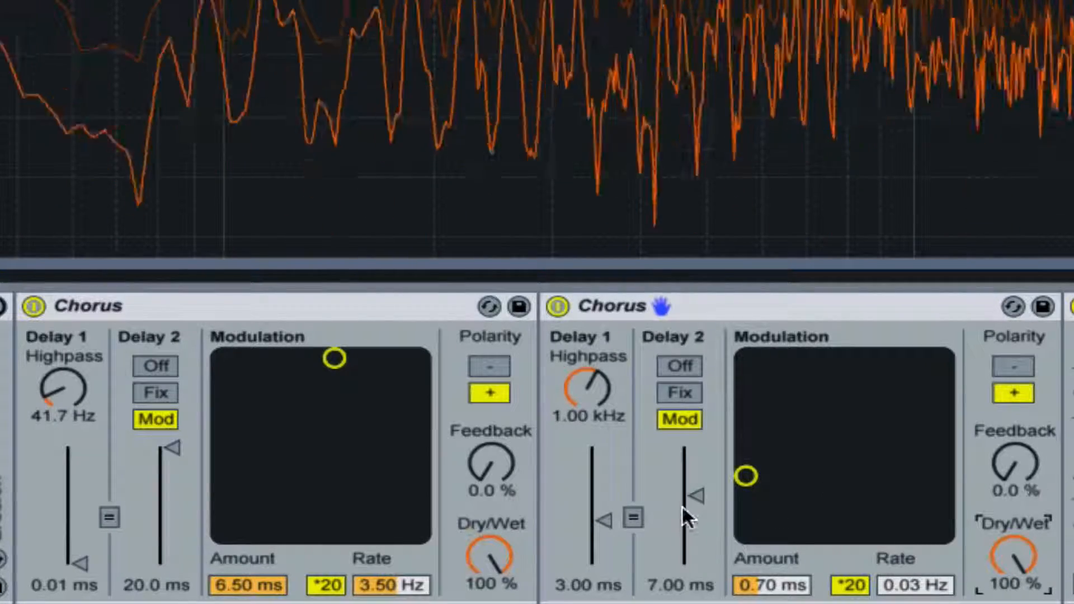
drag(684, 503, 684, 442)
click(674, 394)
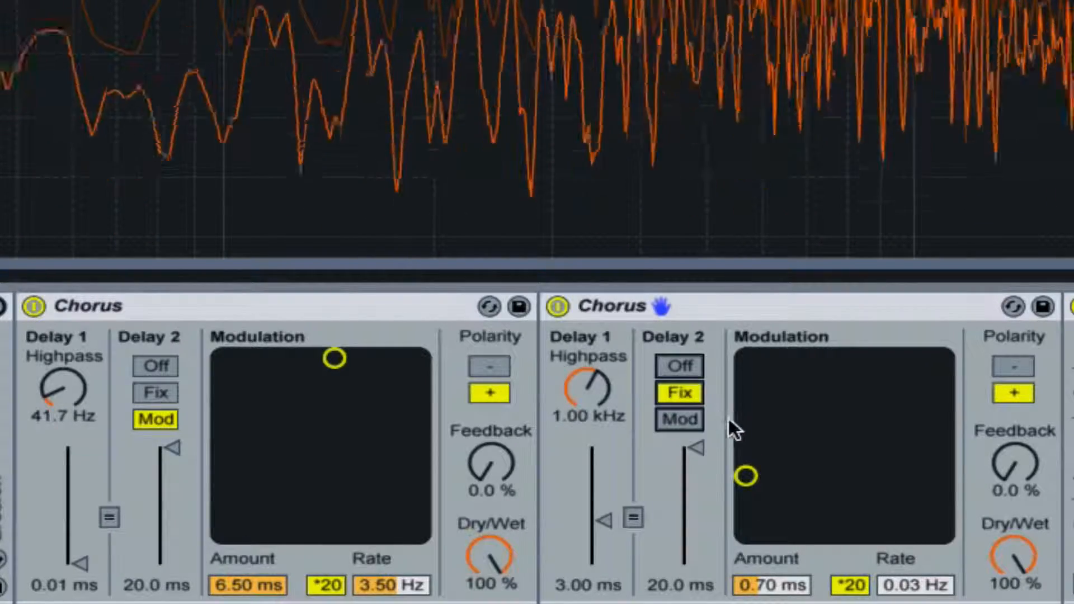
Set the second Chorus's modulation amount to 2.92 ms and its Feedback to 41%.
drag(746, 476, 746, 416)
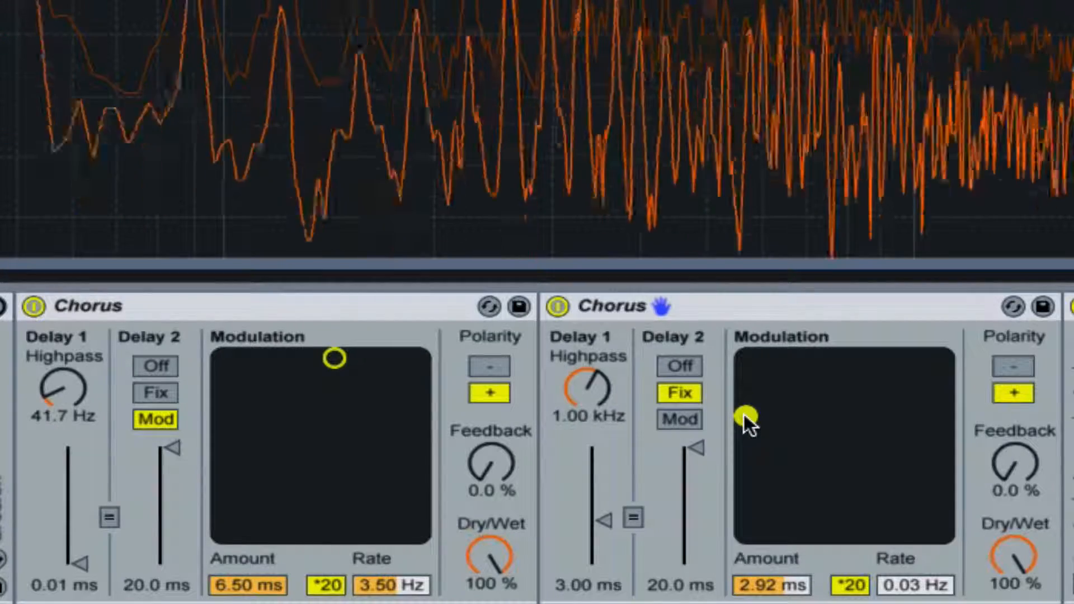
drag(1036, 463, 1028, 446)
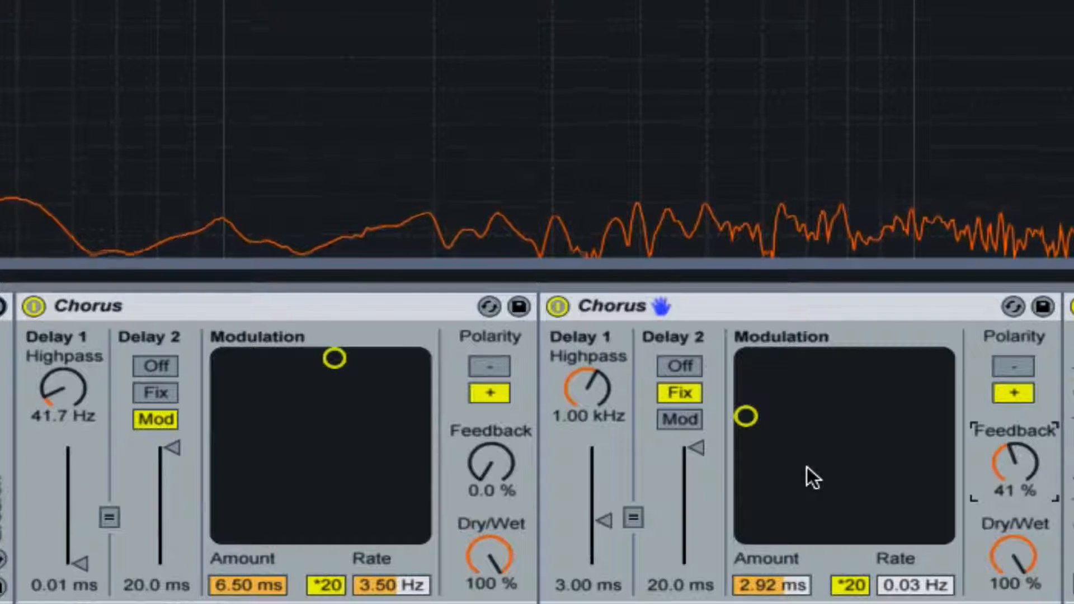
Try negative polarity on the first Chorus and switch it back to positive.
click(491, 368)
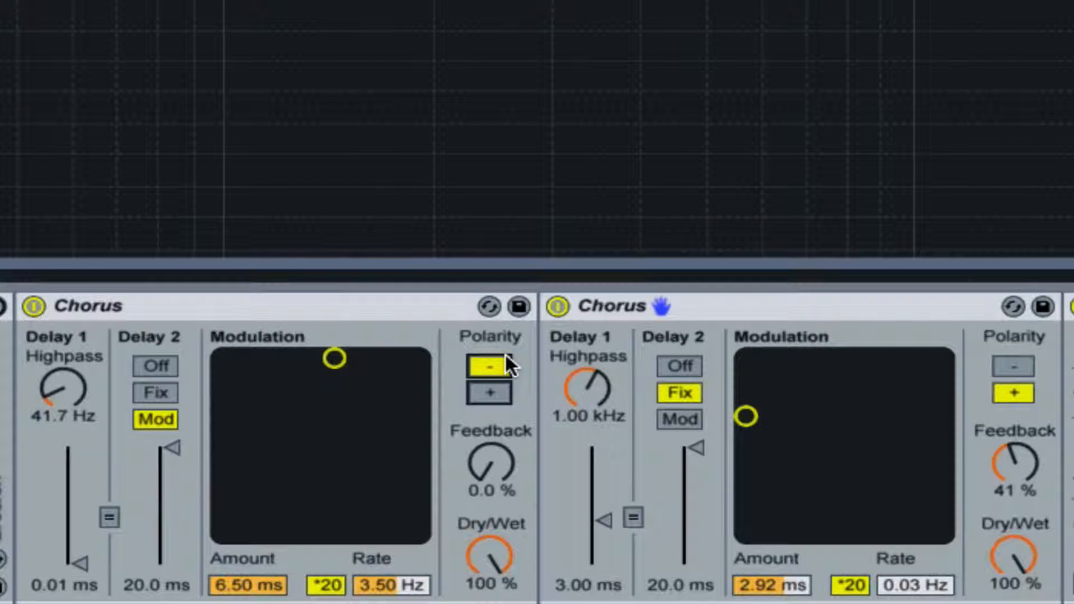
click(492, 393)
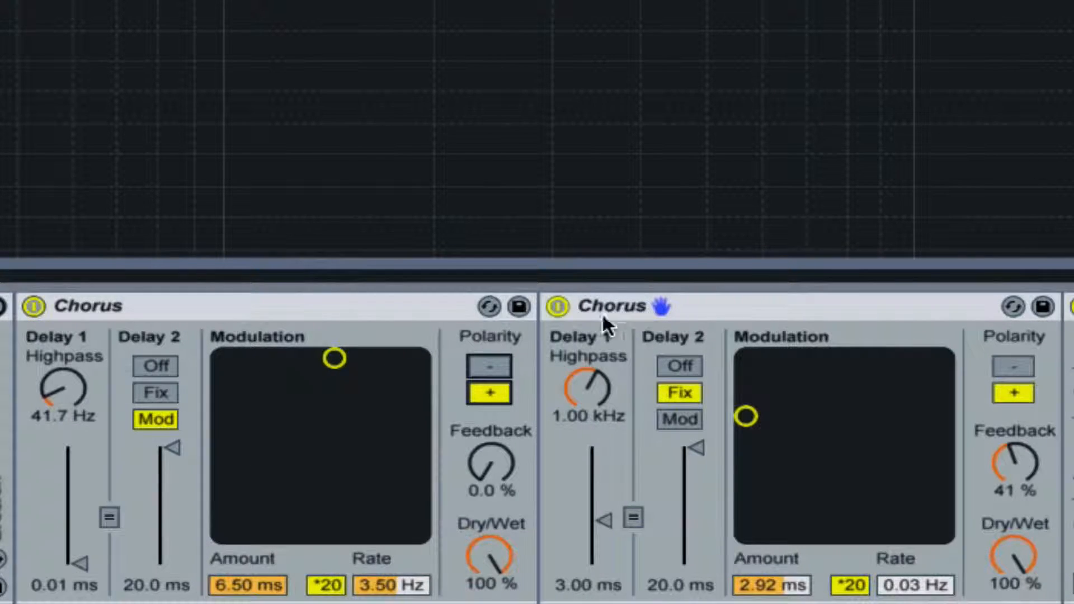
Delete the second Chorus and collapse the enlarged Spectrum display to give the arrangement its full height.
click(626, 302)
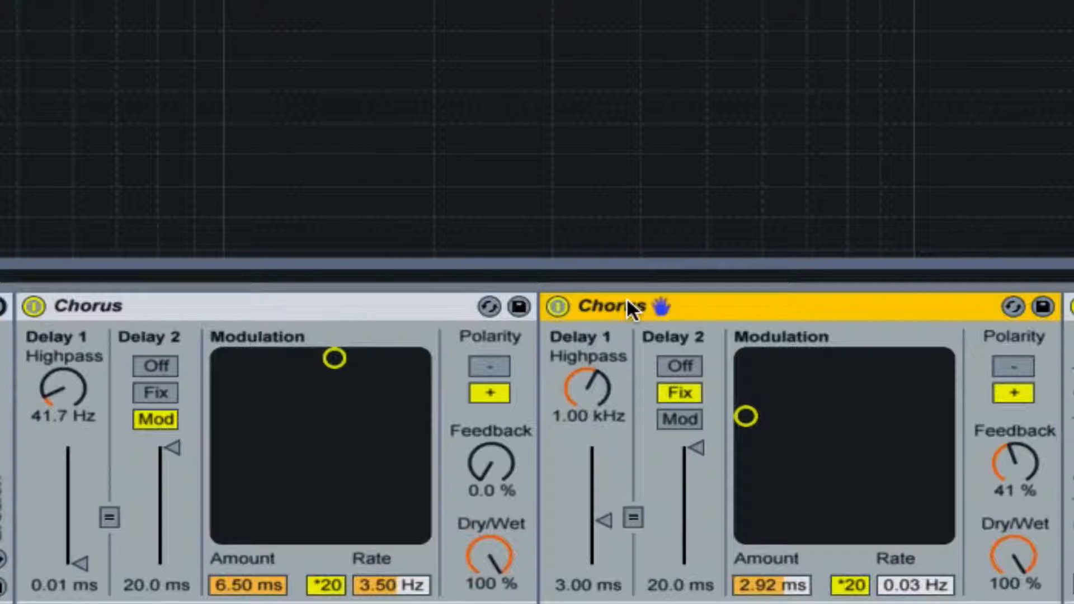
key(Delete)
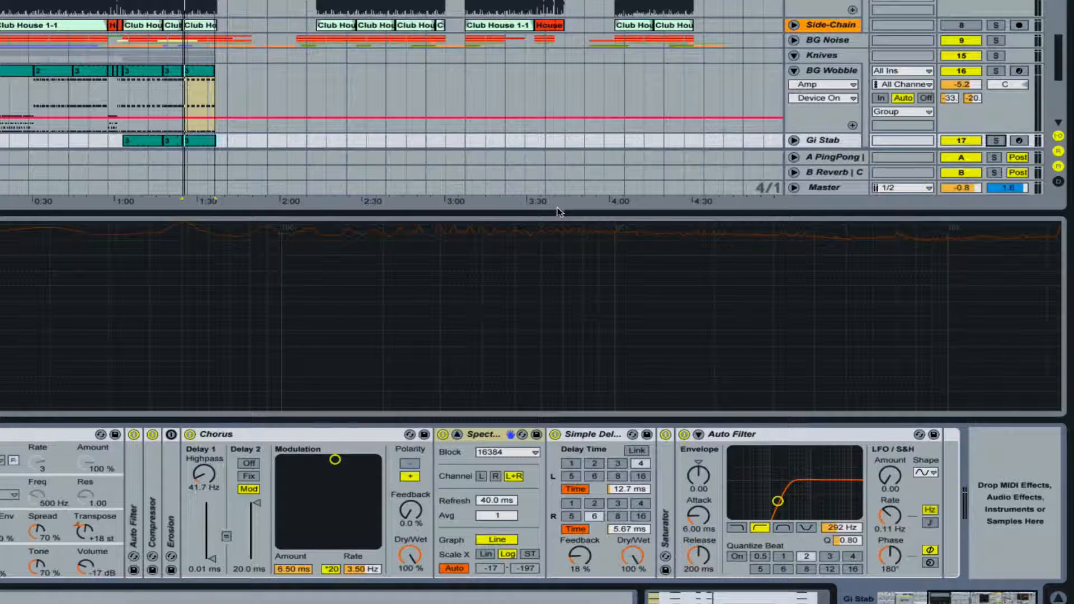
drag(557, 213, 557, 420)
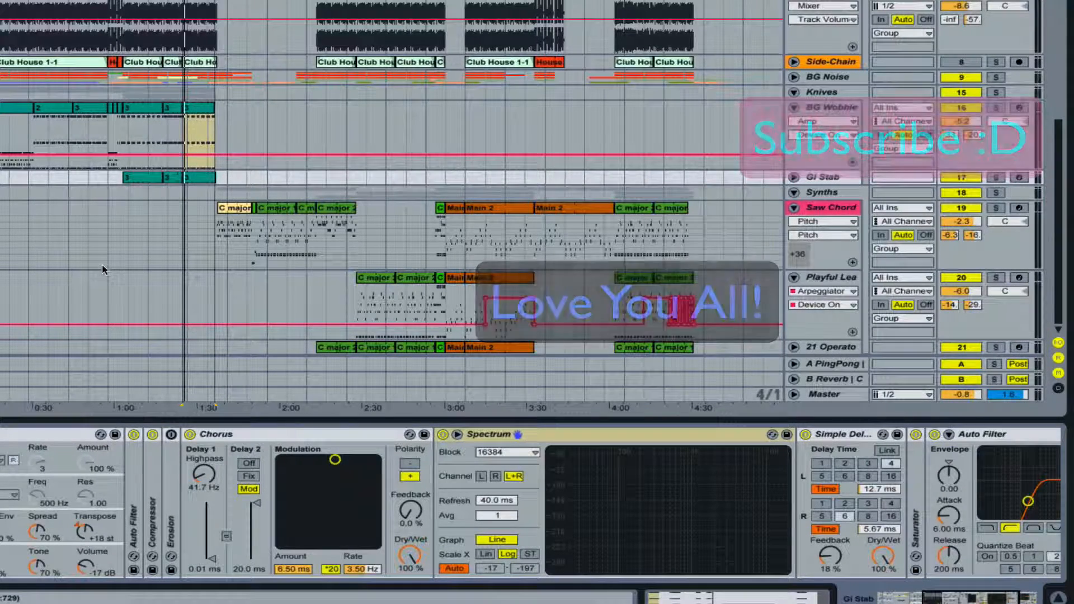
Play the arrangement and compare the Gi Stab sound with the Chorus bypassed and re-enabled.
key(space)
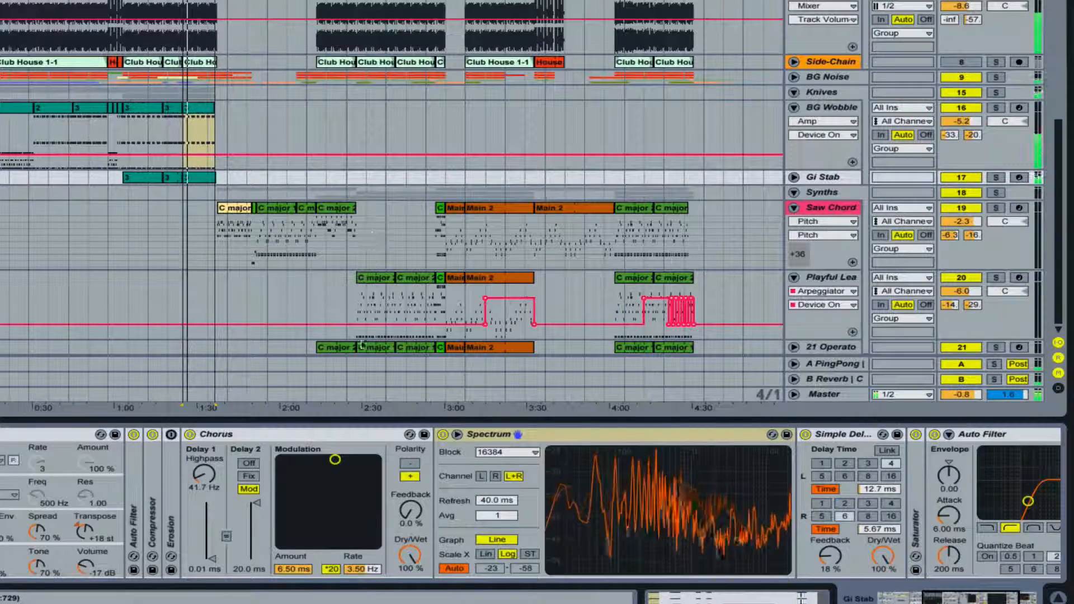
click(189, 435)
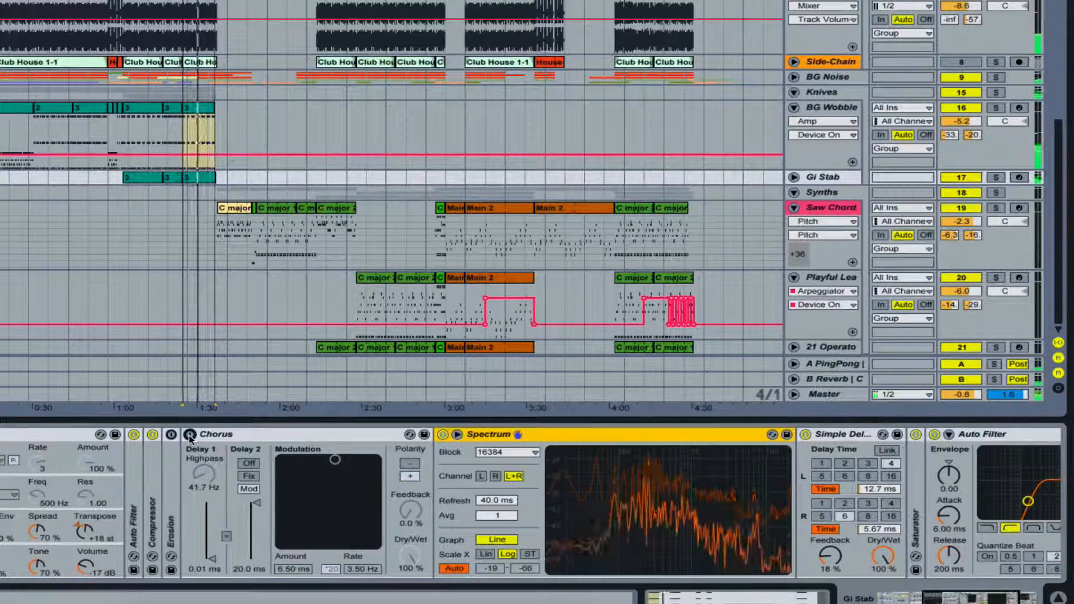
click(190, 435)
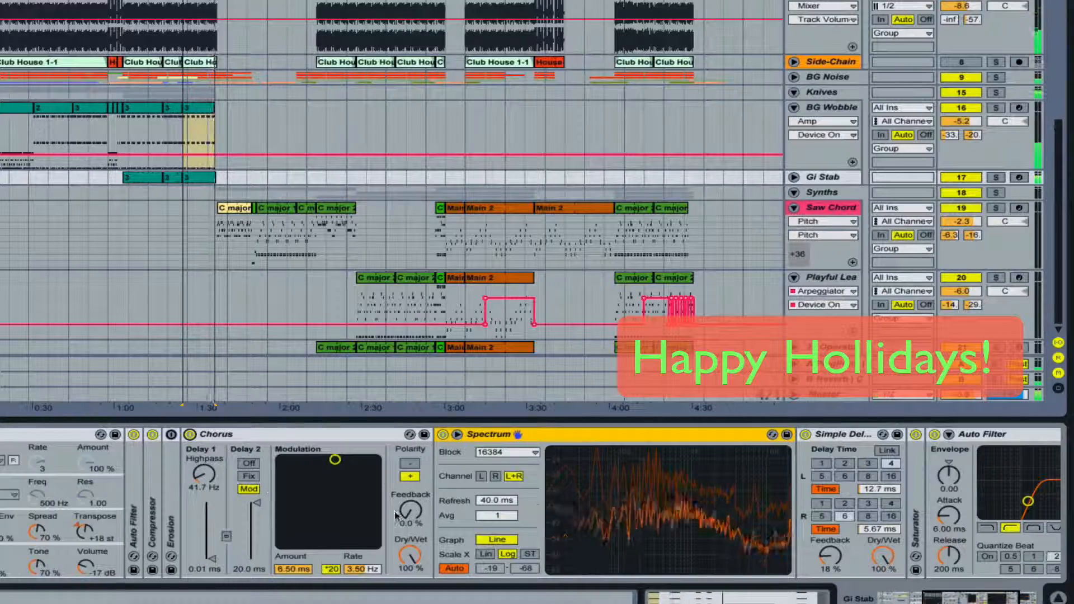
Set the Chorus's Feedback to 21% with negative polarity, and its modulation rate to 3.42 Hz in Mod mode.
drag(411, 510, 411, 505)
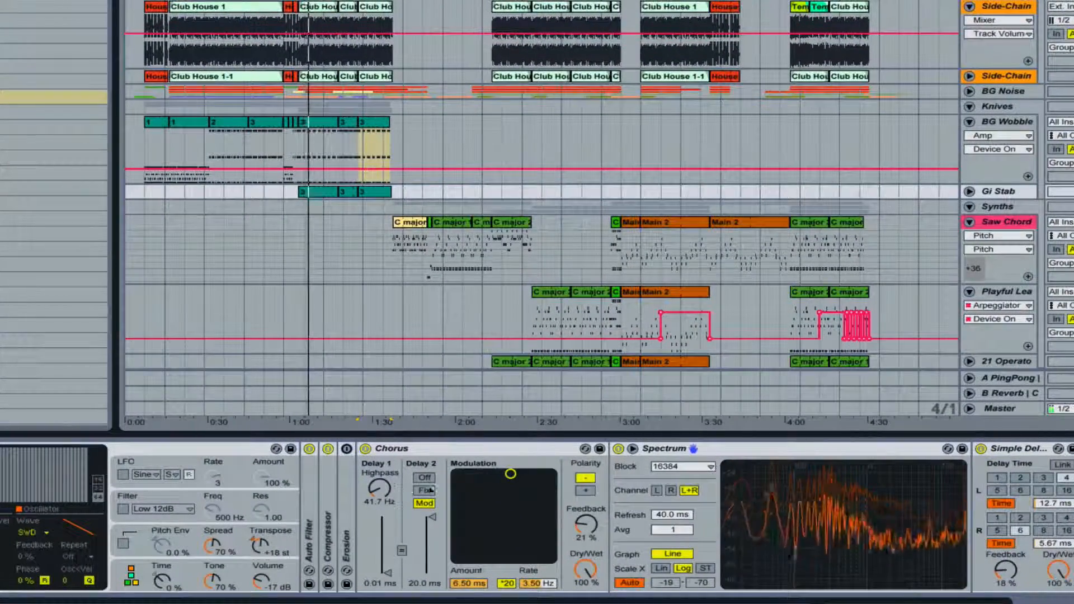
click(422, 492)
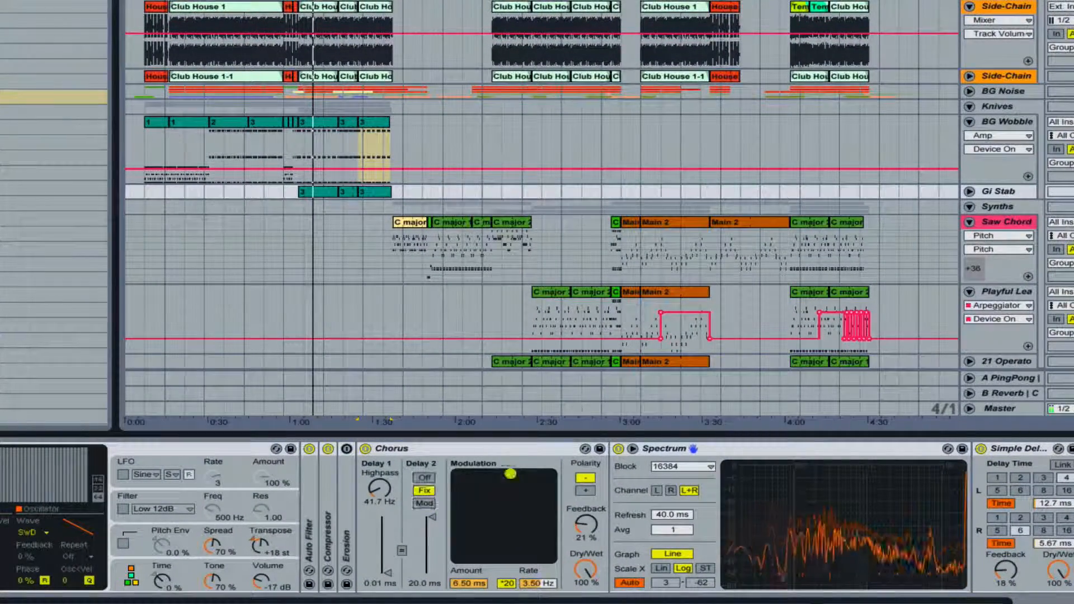
mouse_move(510, 474)
mouse_down()
mouse_move(491, 474)
mouse_move(509, 473)
mouse_up()
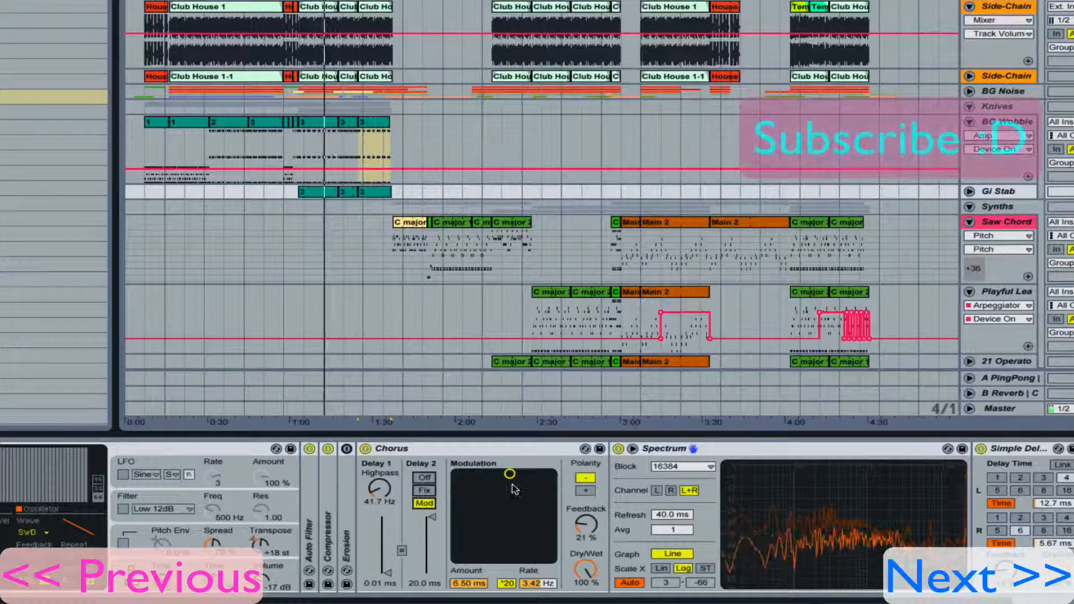